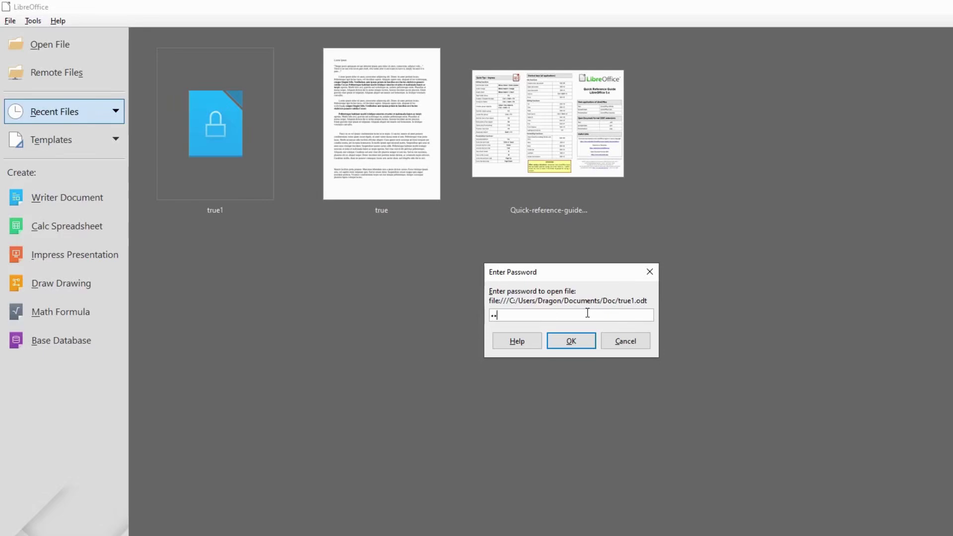
Enter the password for the locked true1 document so it opens in Writer
{"action": "left_click", "coordinate": [584, 342]}
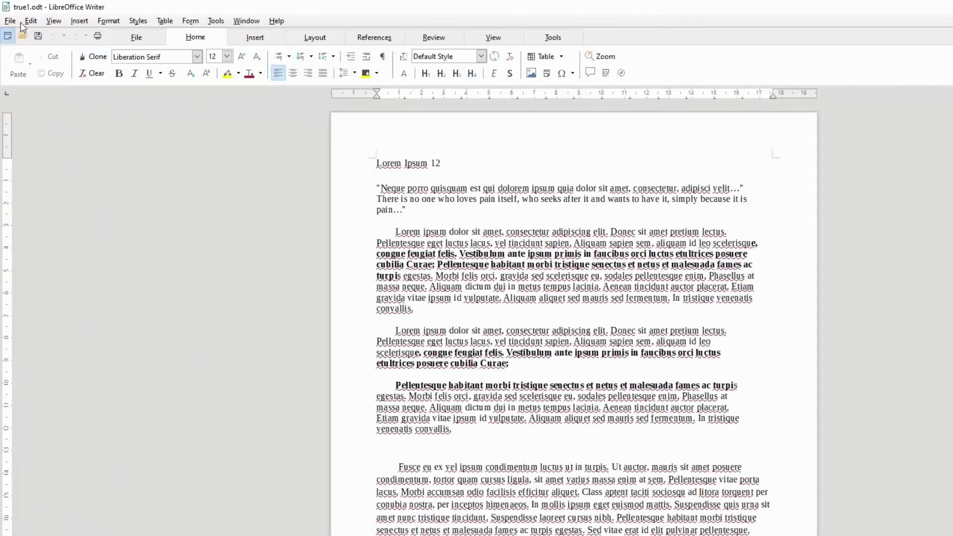
{"action": "left_click", "coordinate": [12, 22]}
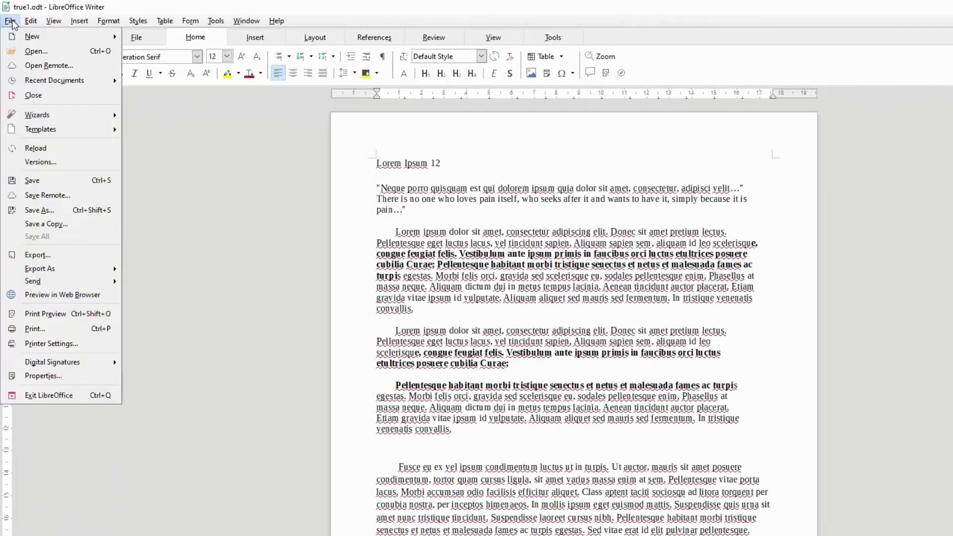
{"action": "left_click", "coordinate": [55, 213]}
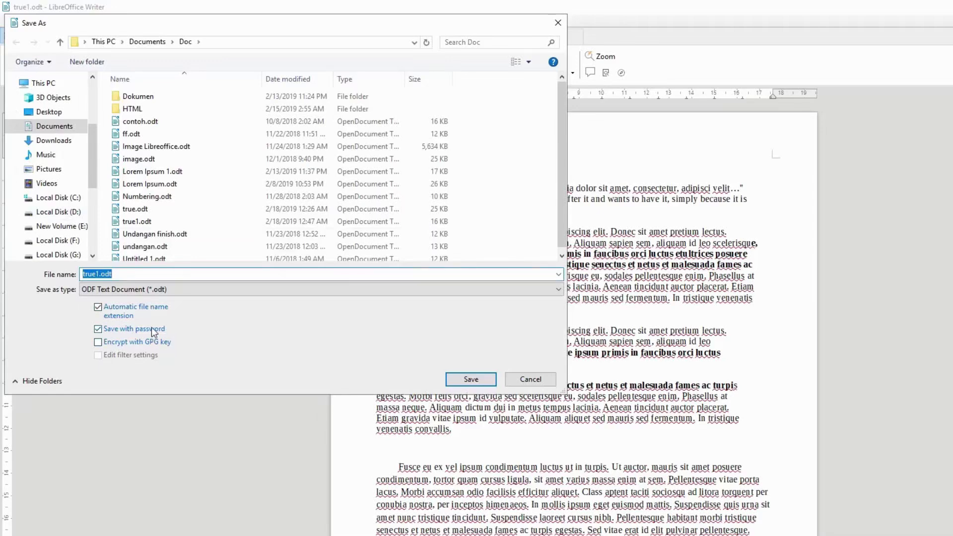
{"action": "left_click", "coordinate": [475, 379]}
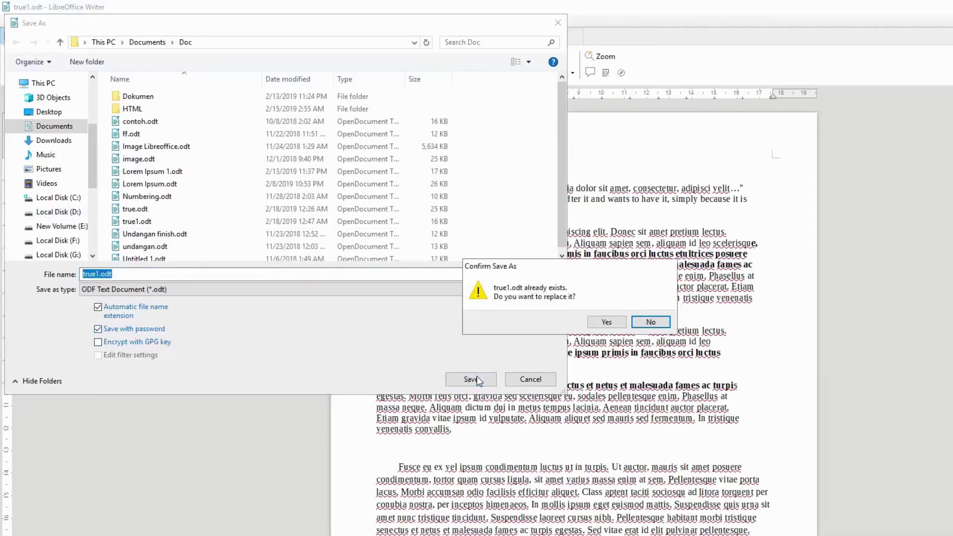
{"action": "left_click", "coordinate": [606, 322]}
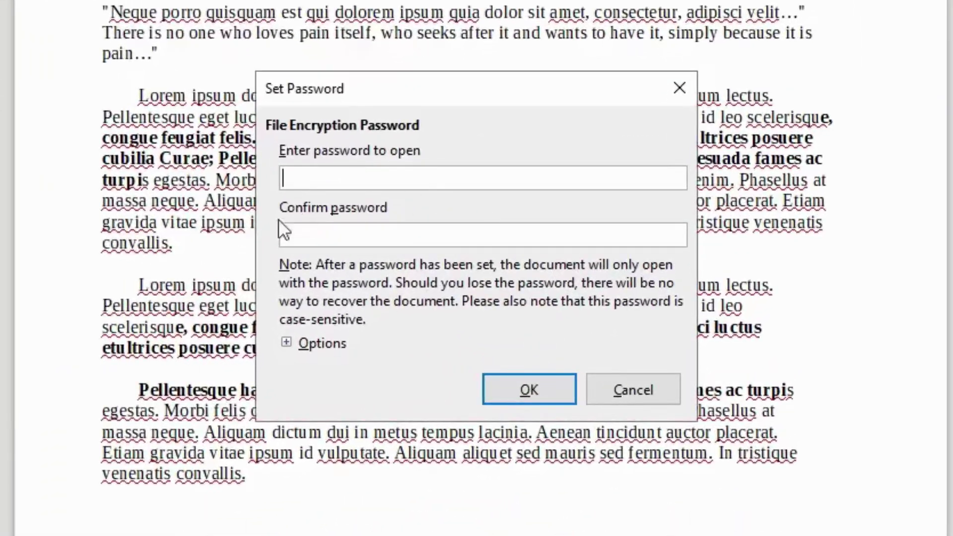
{"action": "left_click", "coordinate": [314, 344]}
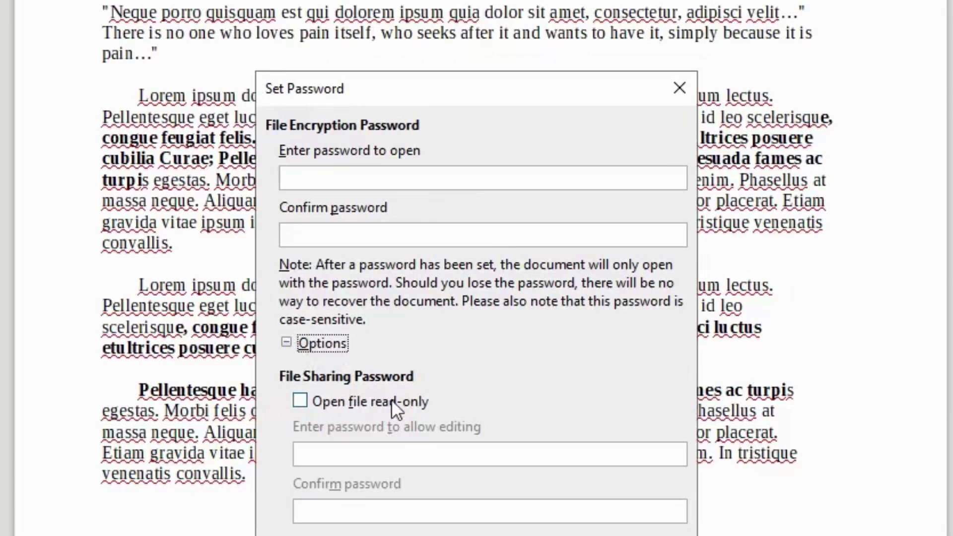
{"action": "key", "text": "Escape"}
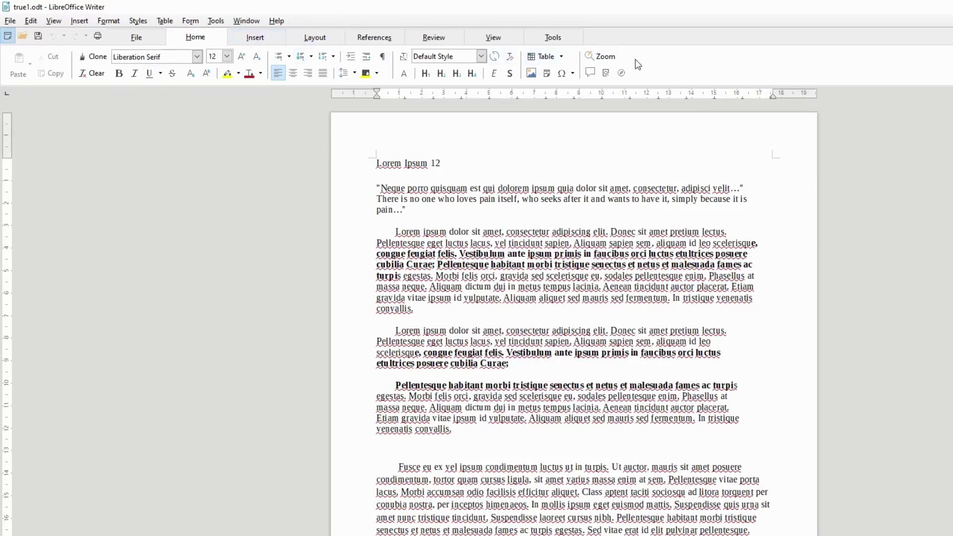
Re-save true1.odt over itself with only 'Open file read-only' ticked and no passwords
{"action": "left_click", "coordinate": [7, 21]}
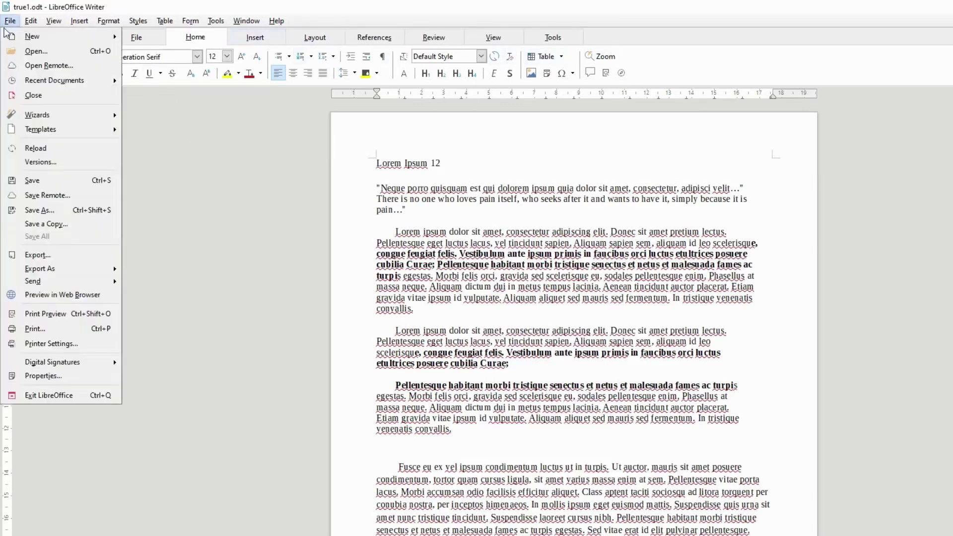
{"action": "left_click", "coordinate": [75, 224]}
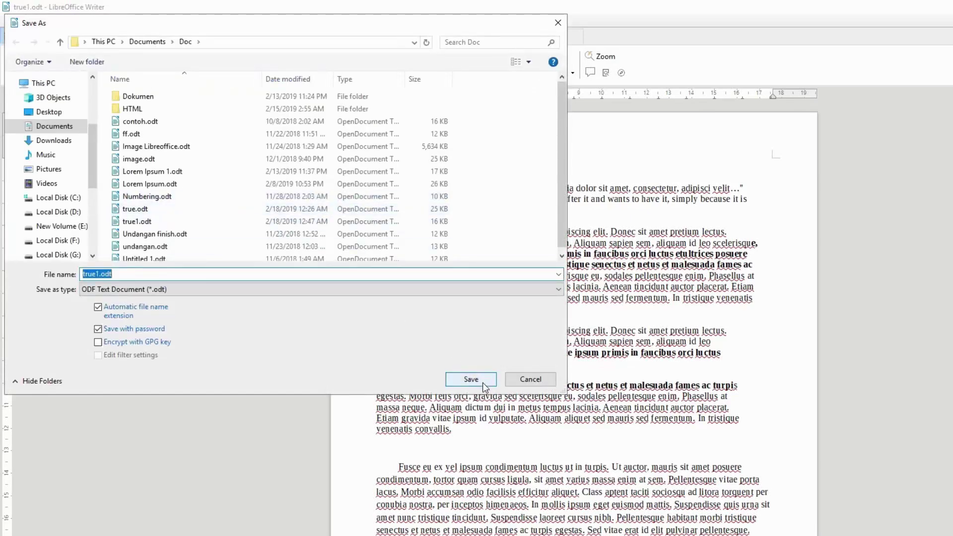
{"action": "left_click", "coordinate": [481, 380]}
{"action": "left_click", "coordinate": [605, 323]}
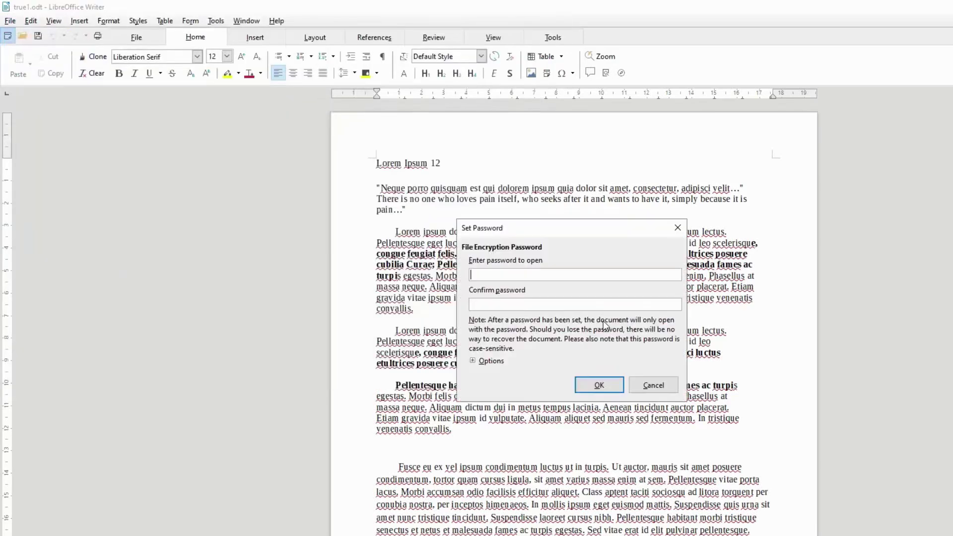
{"action": "left_click", "coordinate": [489, 361]}
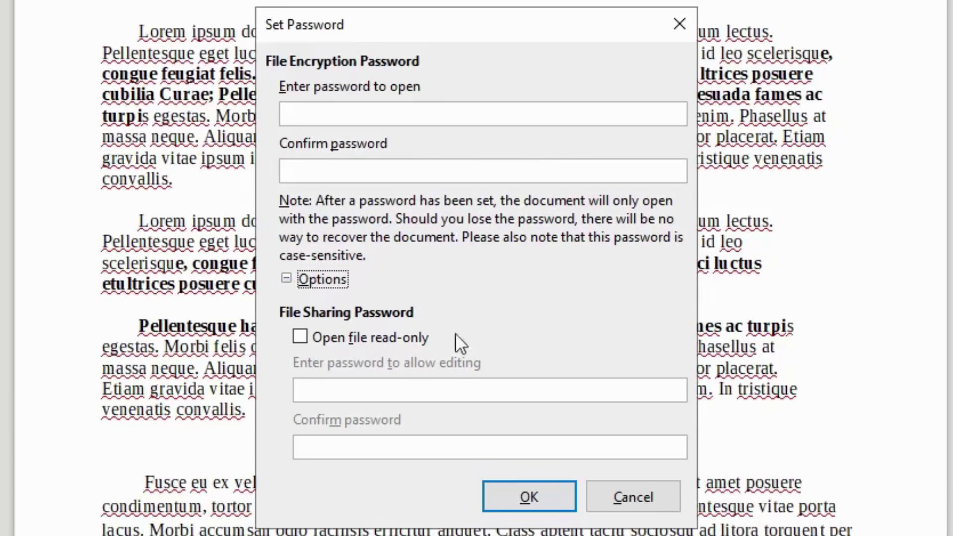
{"action": "left_click", "coordinate": [345, 341]}
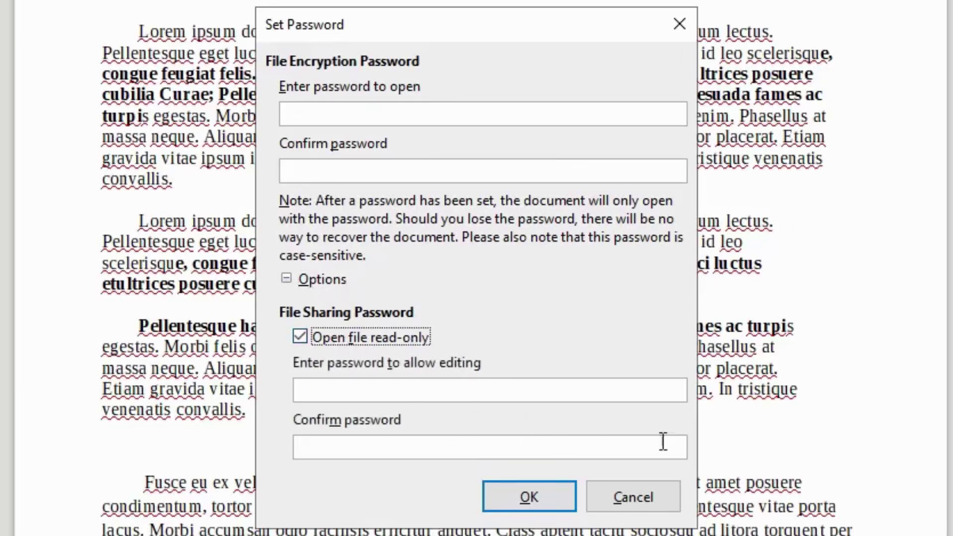
{"action": "left_click", "coordinate": [504, 498]}
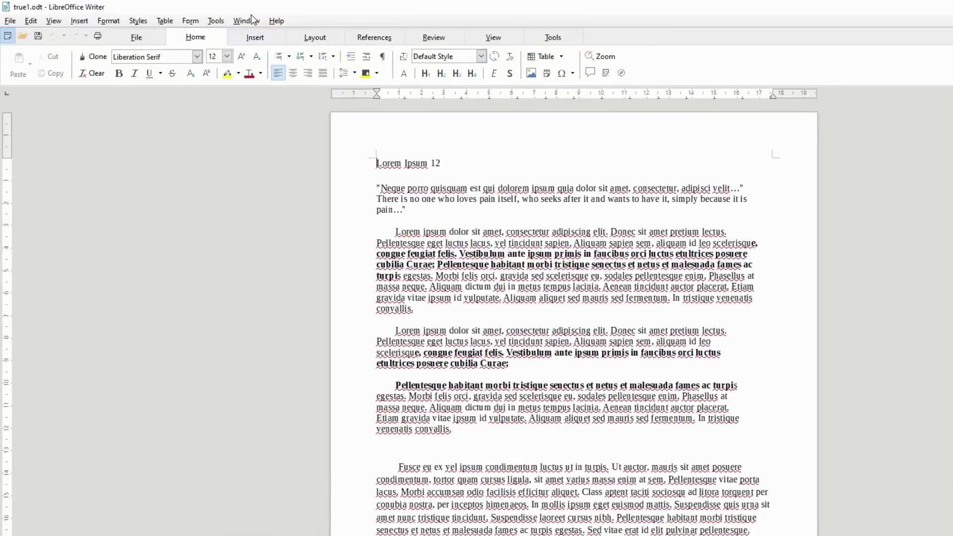
Close true1 and reopen it from recent files, where it now opens read-only
{"action": "left_click", "coordinate": [250, 21]}
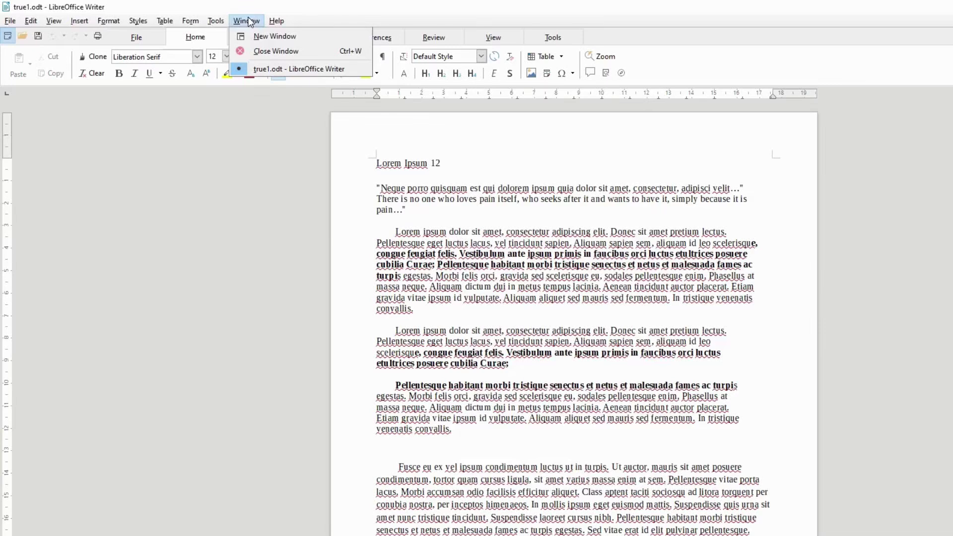
{"action": "left_click", "coordinate": [259, 52]}
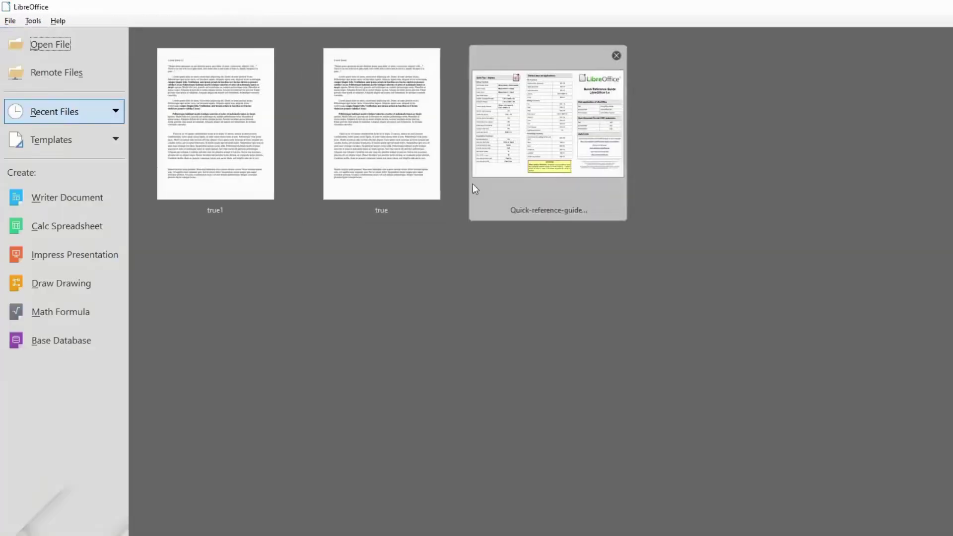
{"action": "left_click", "coordinate": [249, 149]}
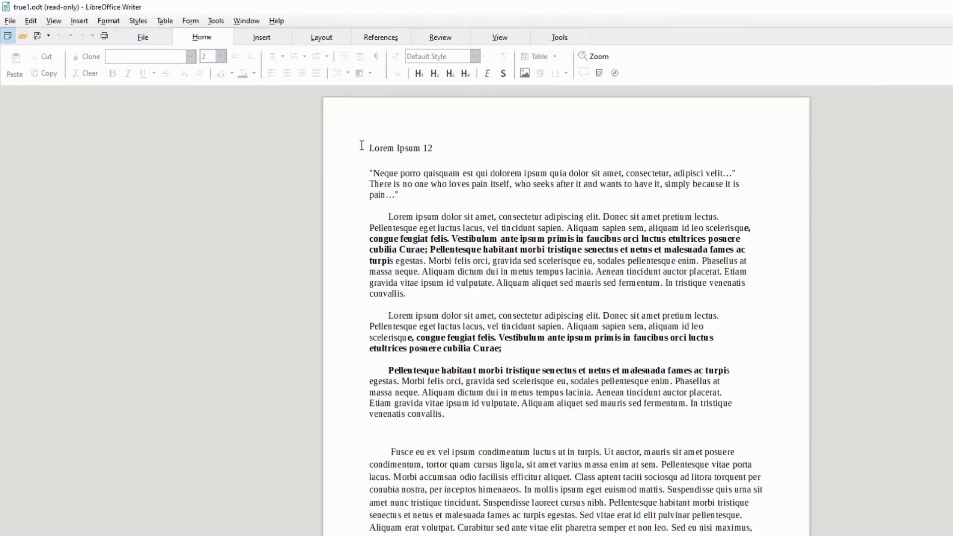
Select text from the heading into the second paragraph and copy it
{"action": "left_click_drag", "start_coordinate": [366, 148], "coordinate": [552, 326]}
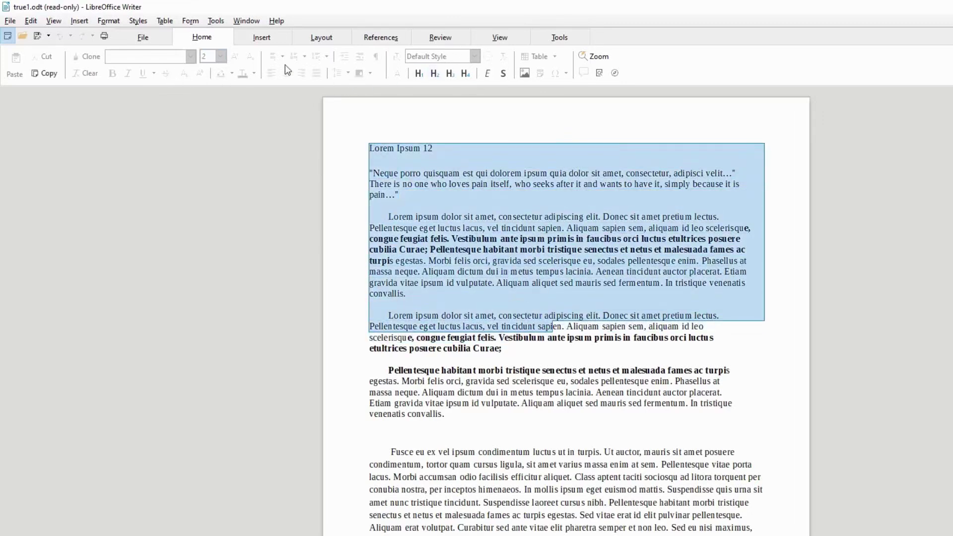
{"action": "left_click", "coordinate": [260, 36]}
{"action": "scroll", "coordinate": [332, 39], "scroll_direction": "down", "scroll_amount": 2}
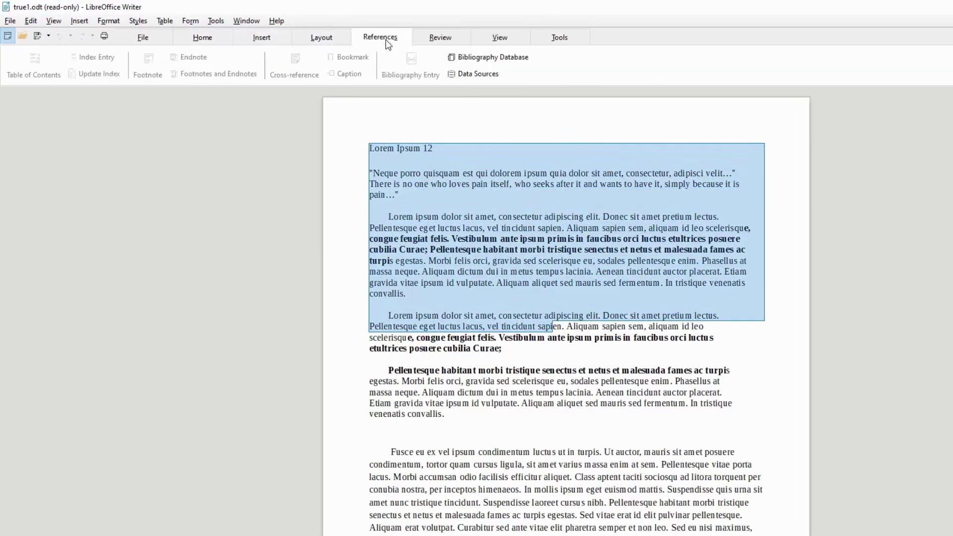
{"action": "scroll", "coordinate": [331, 41], "scroll_direction": "up", "scroll_amount": 3}
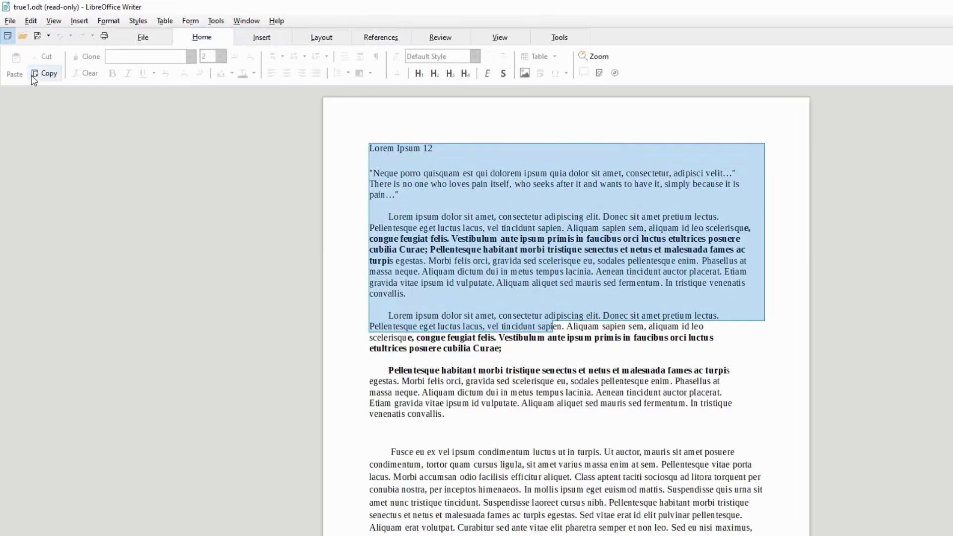
{"action": "left_click", "coordinate": [44, 73]}
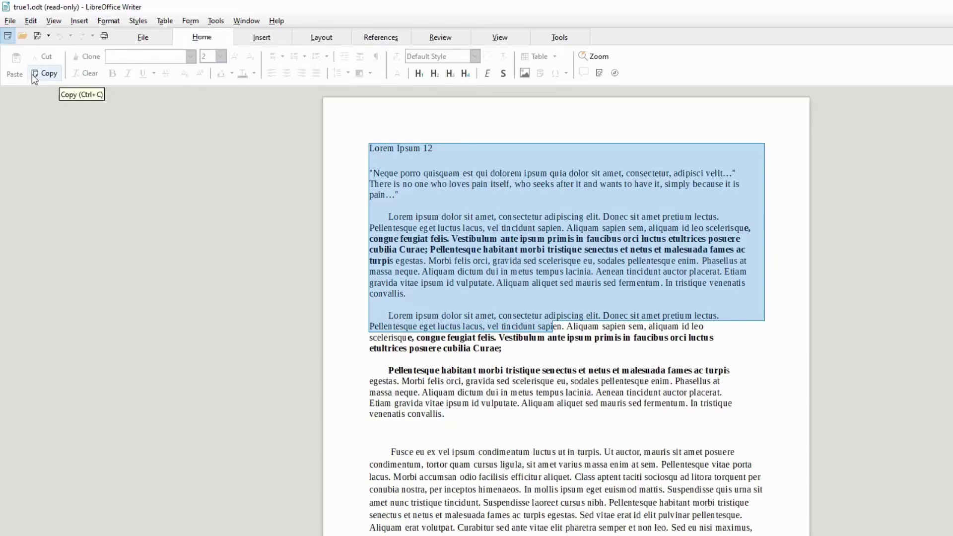
Turn on Edit Mode and append 121212 to the heading
{"action": "left_click", "coordinate": [454, 38]}
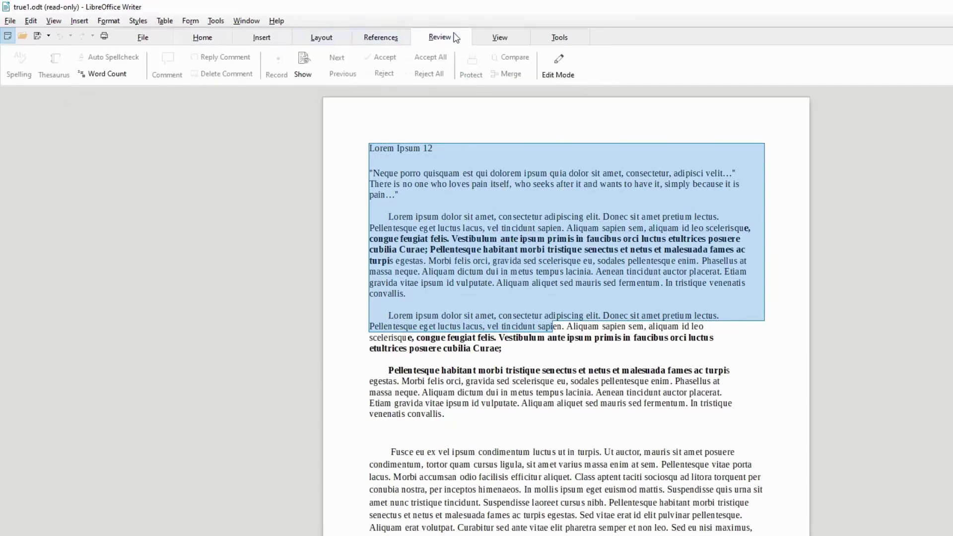
{"action": "left_click", "coordinate": [561, 65]}
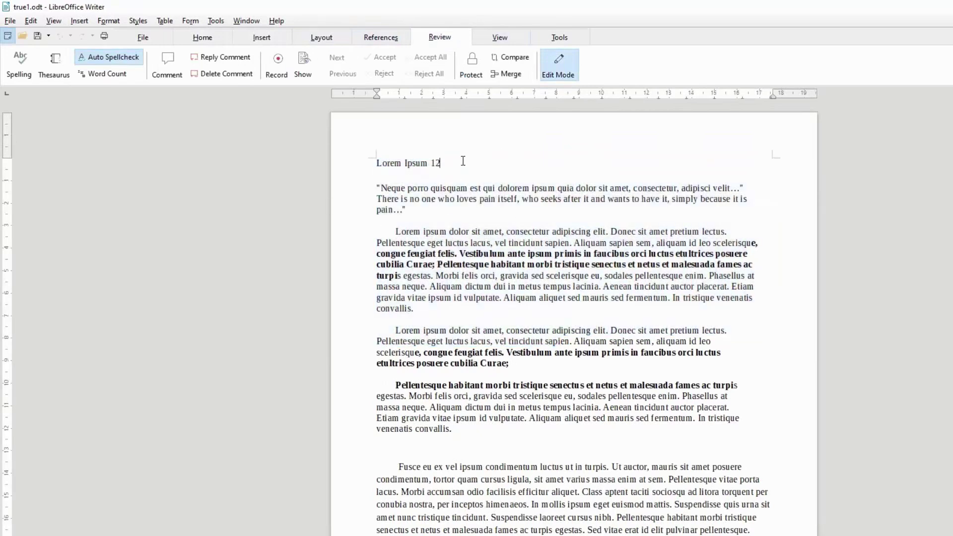
{"action": "type", "text": "12121"}
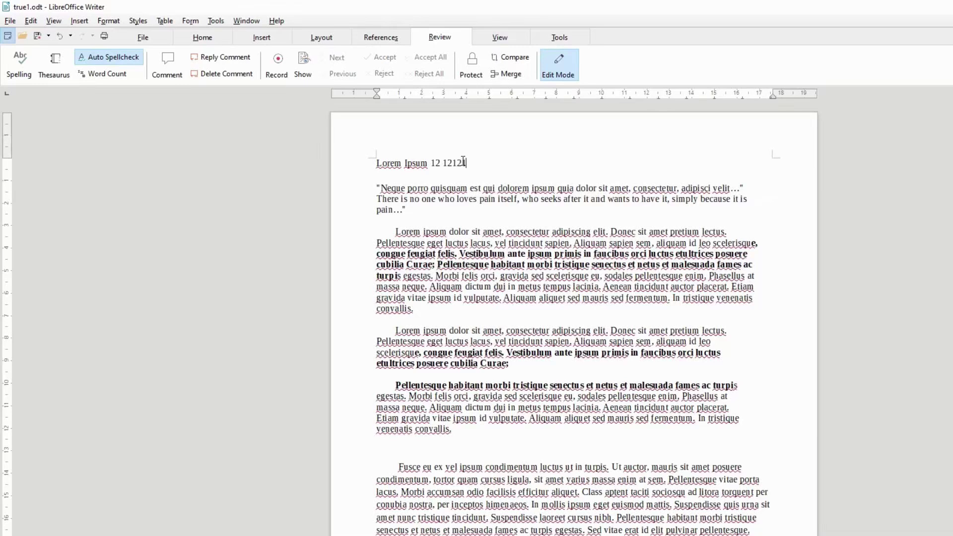
{"action": "type", "text": "2"}
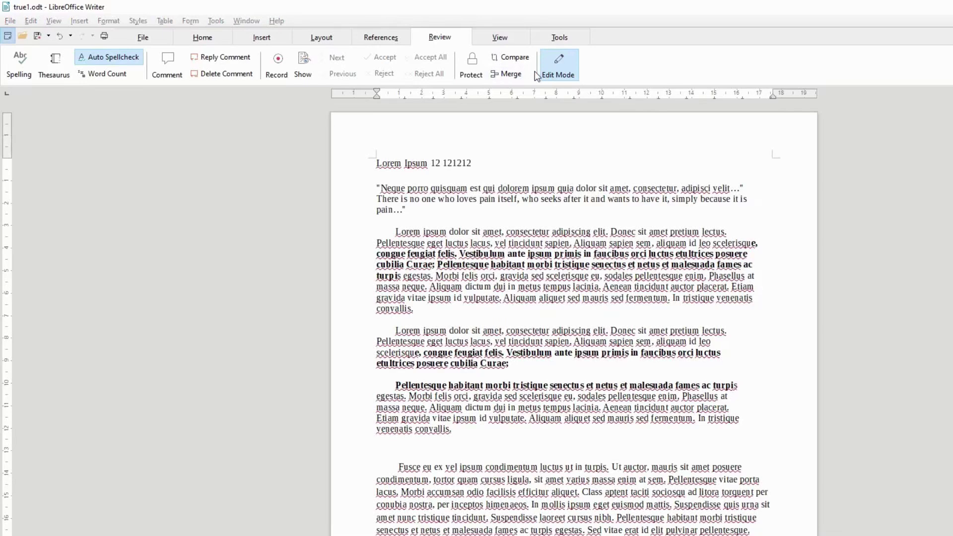
Save true1.odt over itself with 'Save with password' ticked, confirming the replacement
{"action": "left_click", "coordinate": [13, 24]}
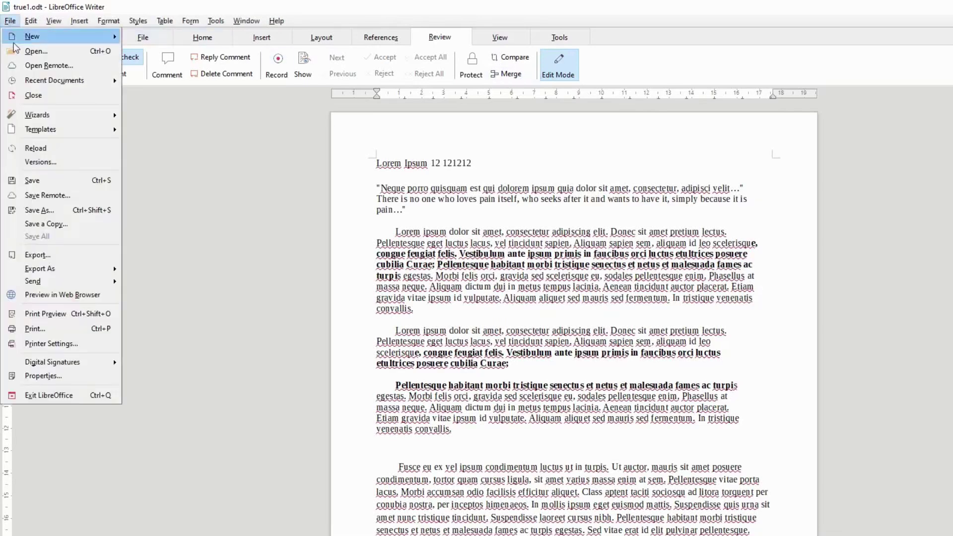
{"action": "left_click", "coordinate": [58, 213]}
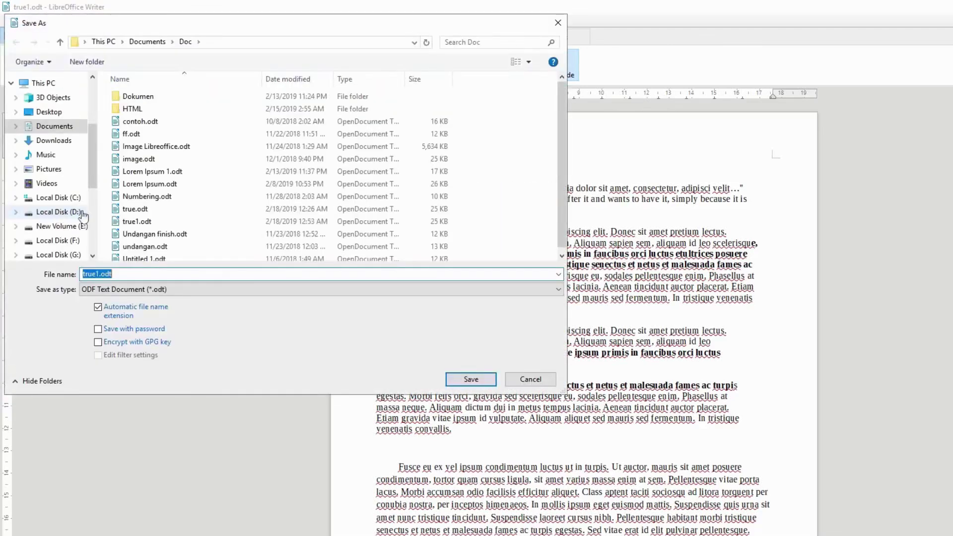
{"action": "left_click", "coordinate": [118, 329]}
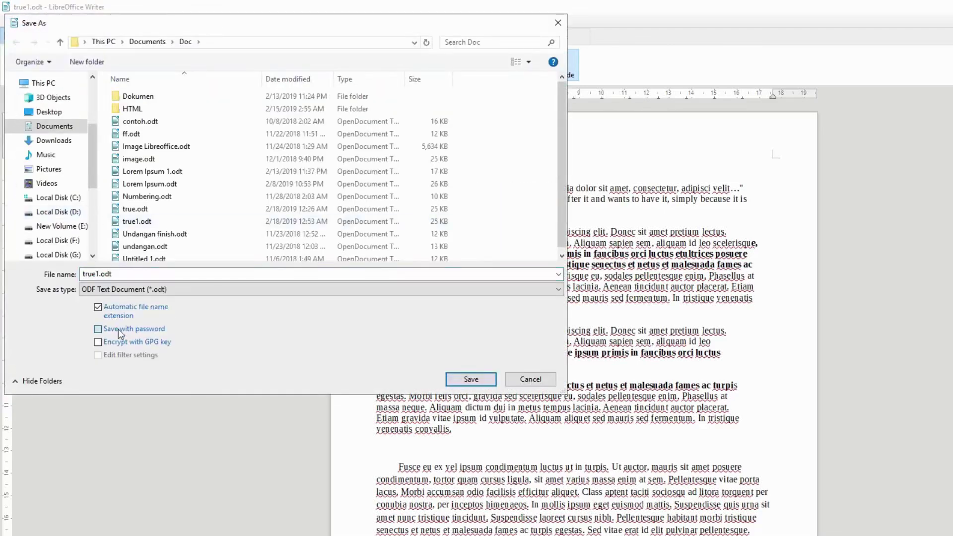
{"action": "left_click", "coordinate": [470, 379]}
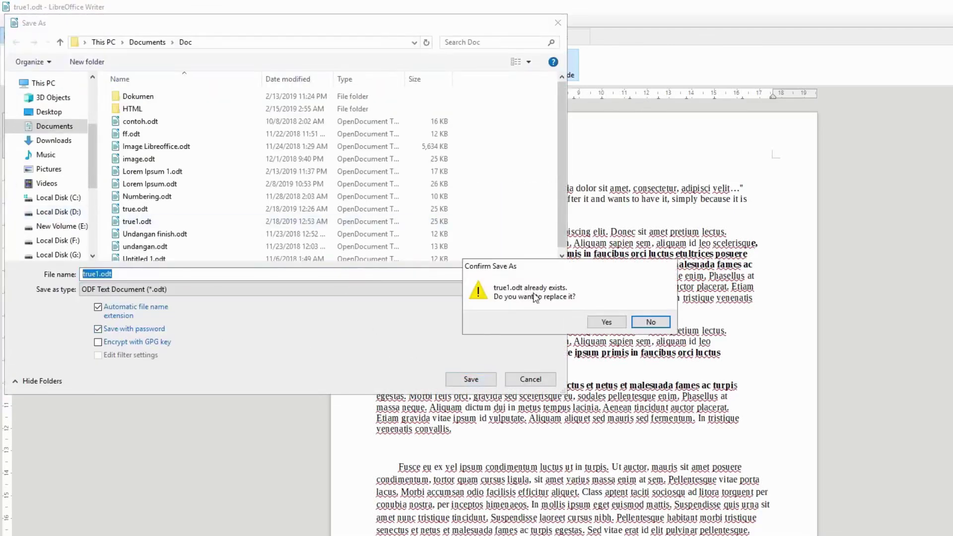
{"action": "left_click", "coordinate": [606, 322]}
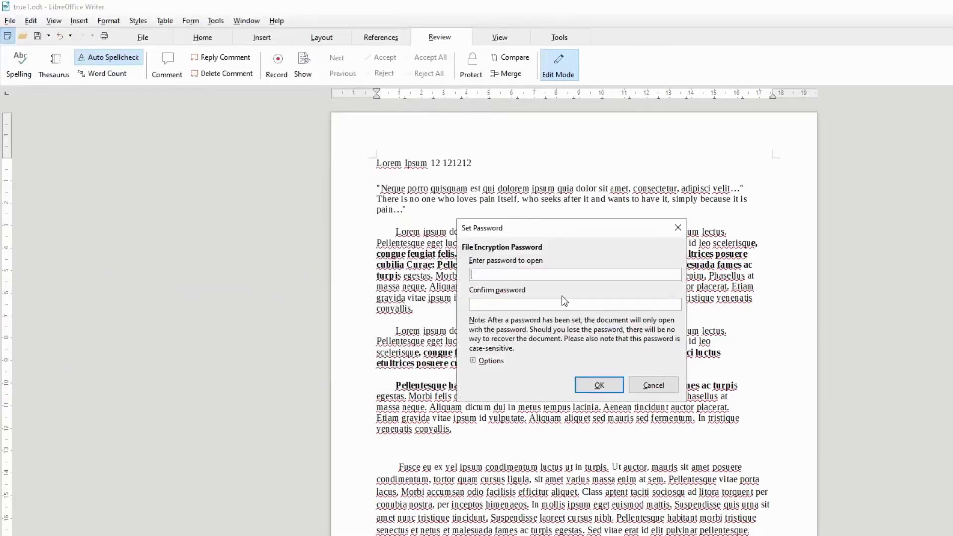
In the password options, tick 'Open file read-only' and type an editing password
{"action": "left_click", "coordinate": [490, 361]}
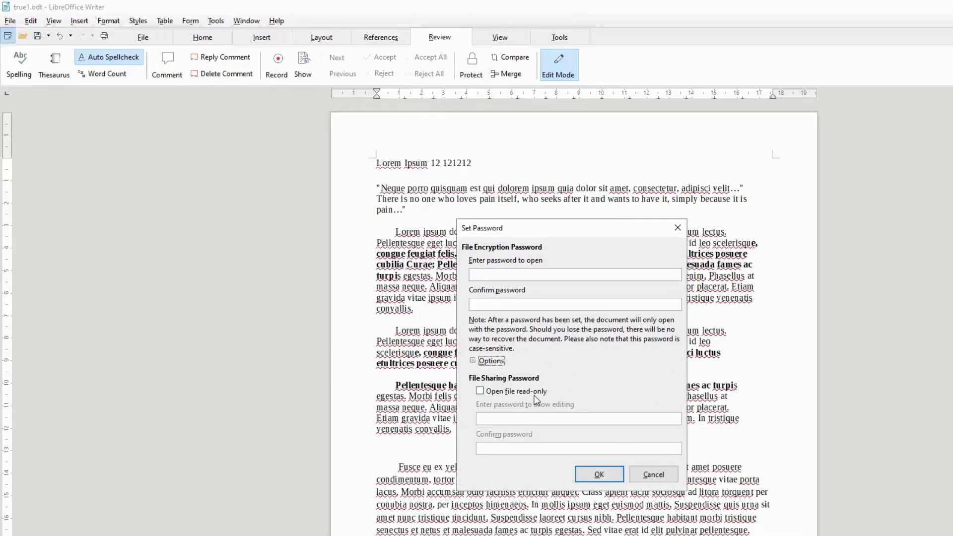
{"action": "left_click", "coordinate": [519, 393]}
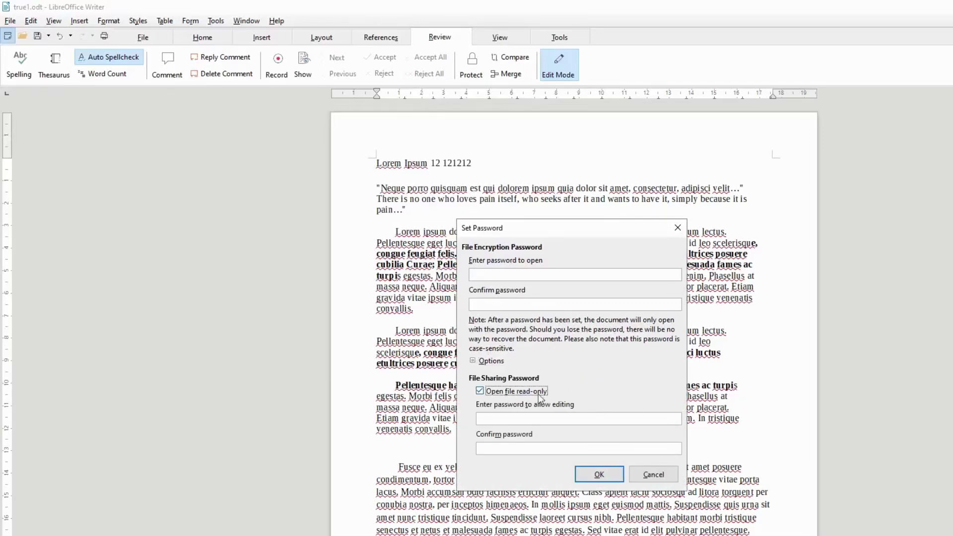
{"action": "left_click", "coordinate": [526, 420]}
{"action": "type", "text": "12"}
{"action": "left_click", "coordinate": [530, 448]}
Confirm the editing password to finish saving, then close and reopen true1 from recent files
{"action": "type", "text": "12"}
{"action": "left_click", "coordinate": [599, 474]}
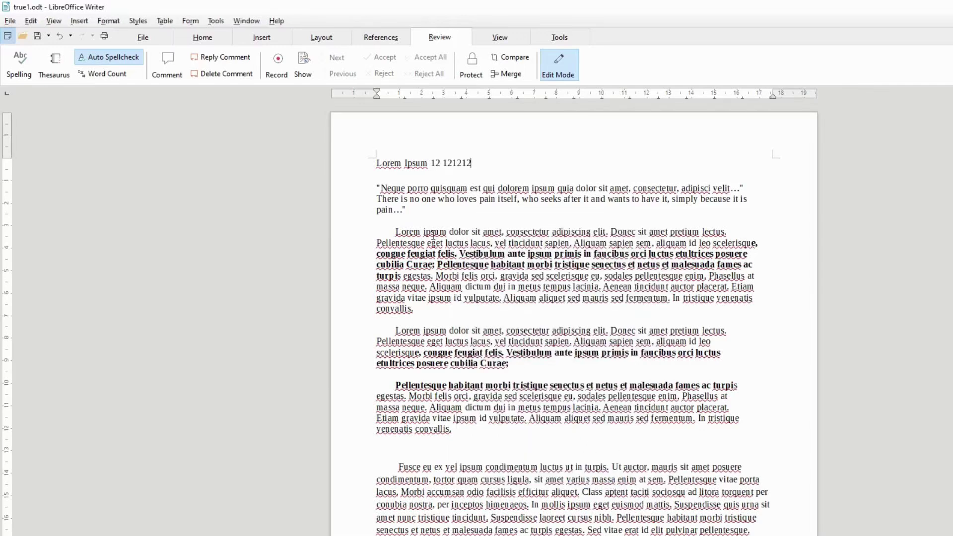
{"action": "left_click", "coordinate": [246, 21]}
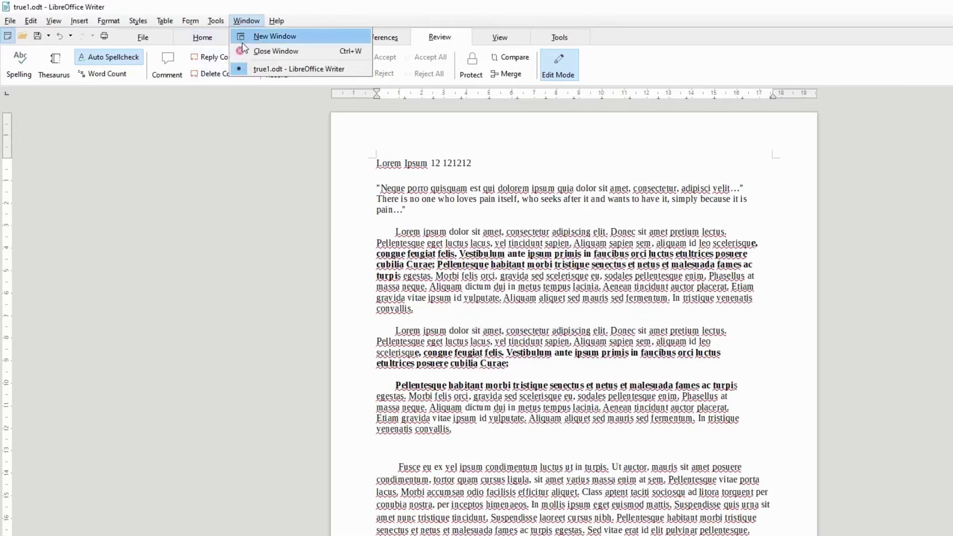
{"action": "left_click", "coordinate": [246, 51]}
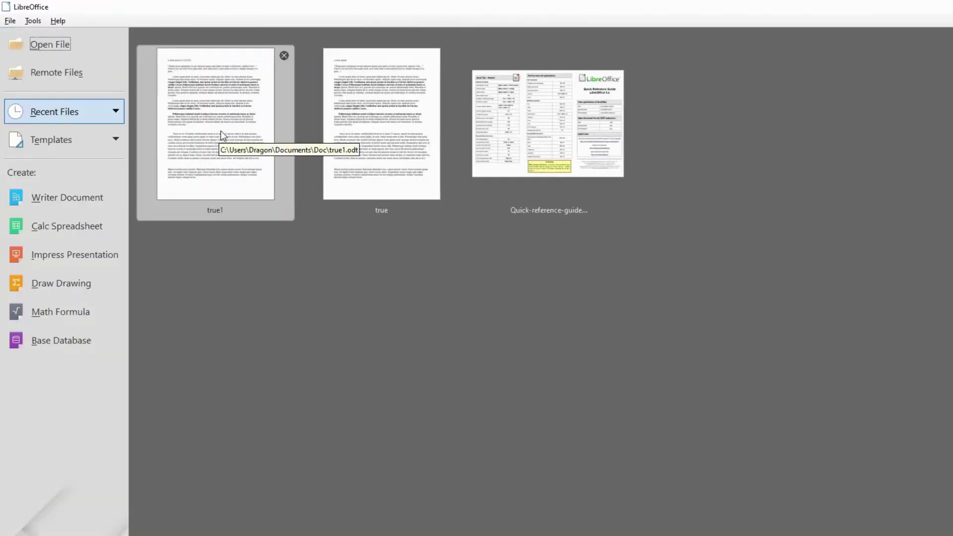
{"action": "left_click", "coordinate": [220, 130]}
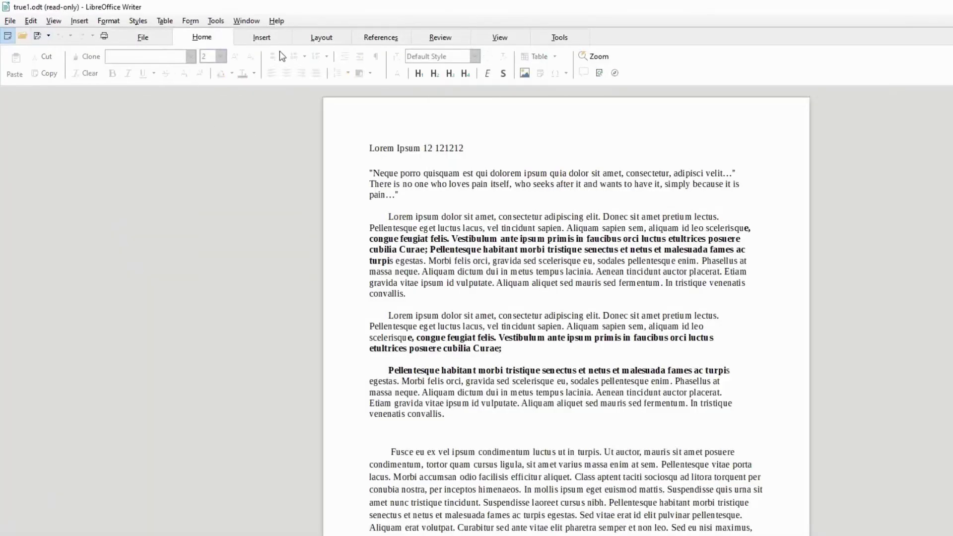
Switch true1 to Edit Mode by entering its modify password
{"action": "left_click", "coordinate": [423, 39]}
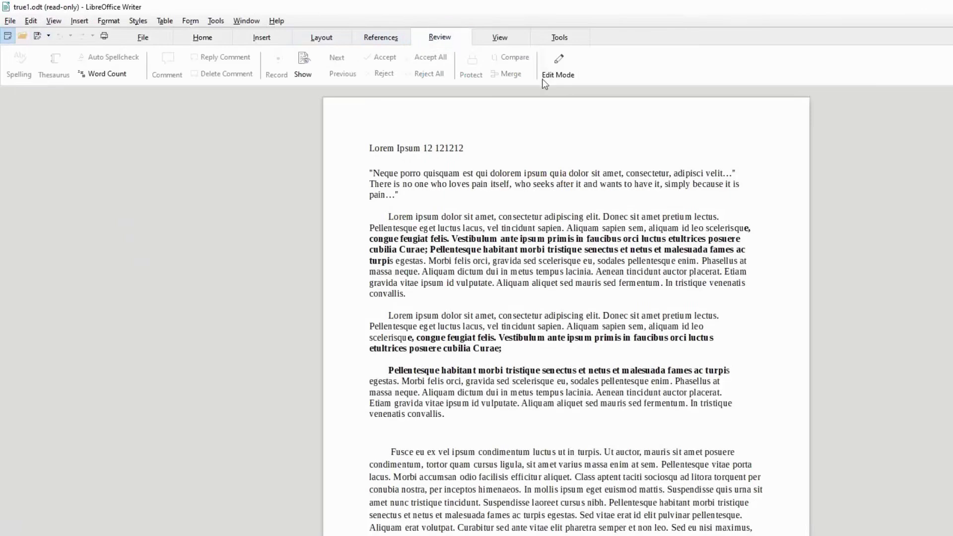
{"action": "left_click", "coordinate": [569, 70]}
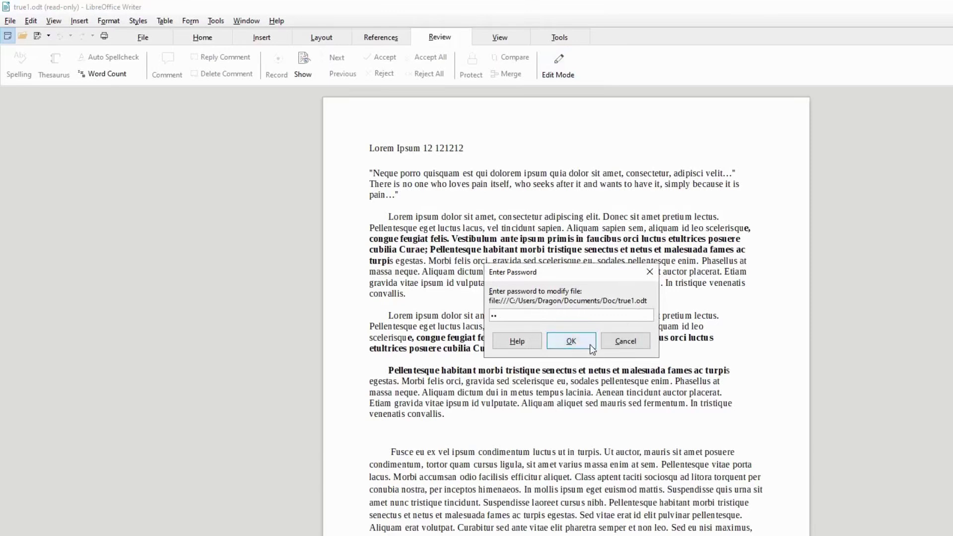
{"action": "left_click", "coordinate": [570, 341]}
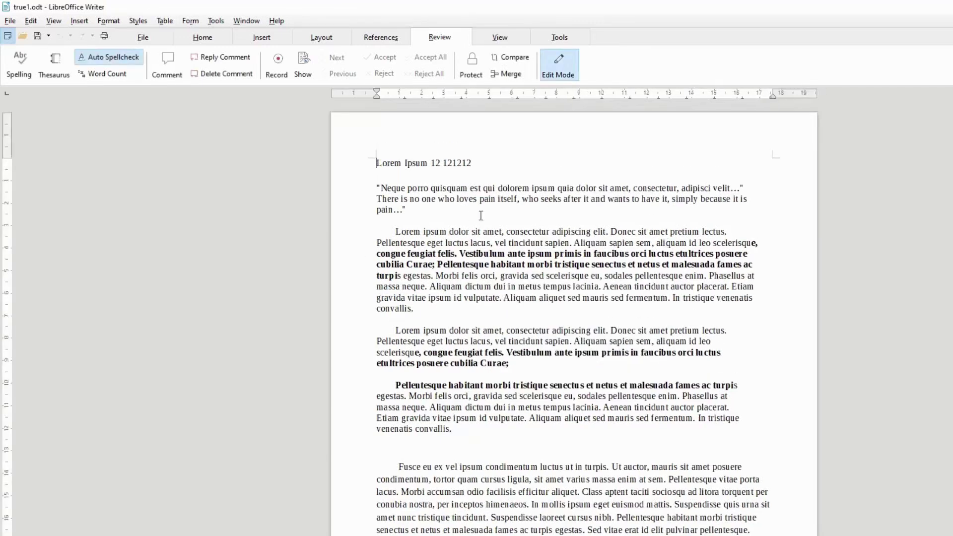
Delete 121212 so the title reads 'Lorem Ipsum 12', then turn Edit Mode off
{"action": "double_click", "coordinate": [461, 164]}
{"action": "key", "text": "Delete"}
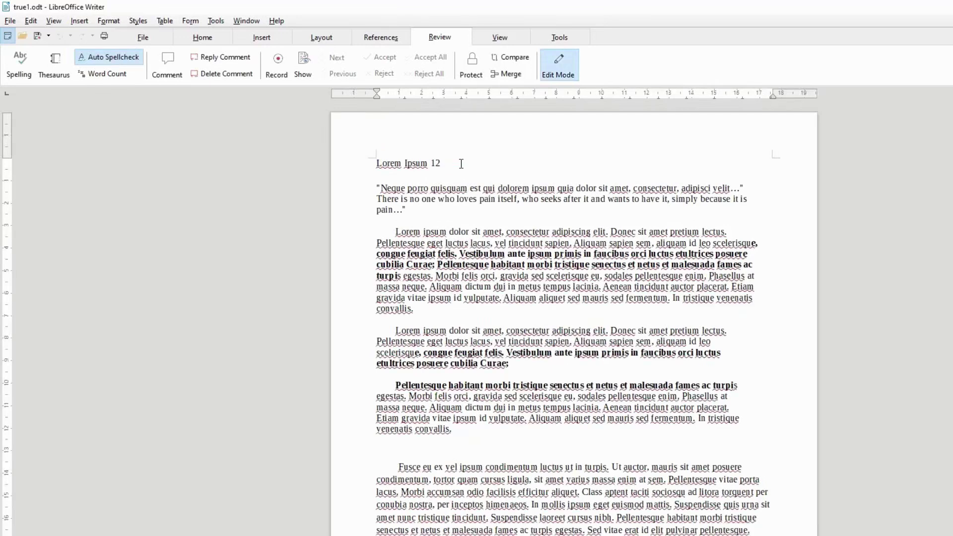
{"action": "left_click", "coordinate": [556, 74]}
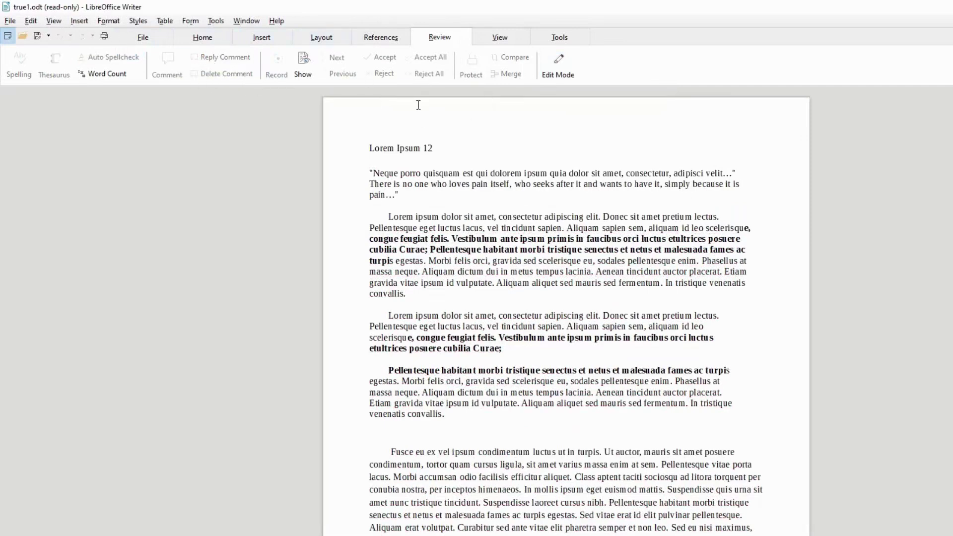
{"action": "left_click", "coordinate": [10, 22]}
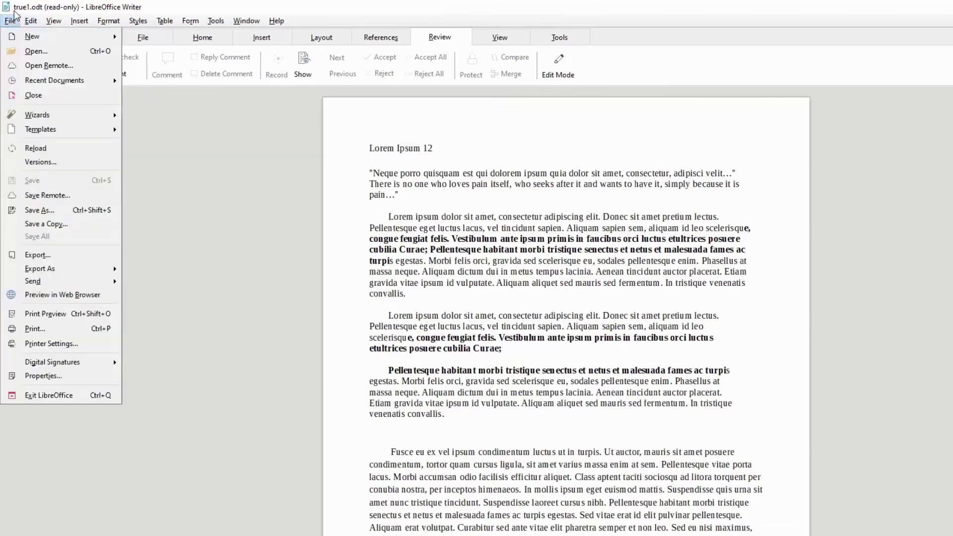
{"action": "left_click", "coordinate": [36, 210]}
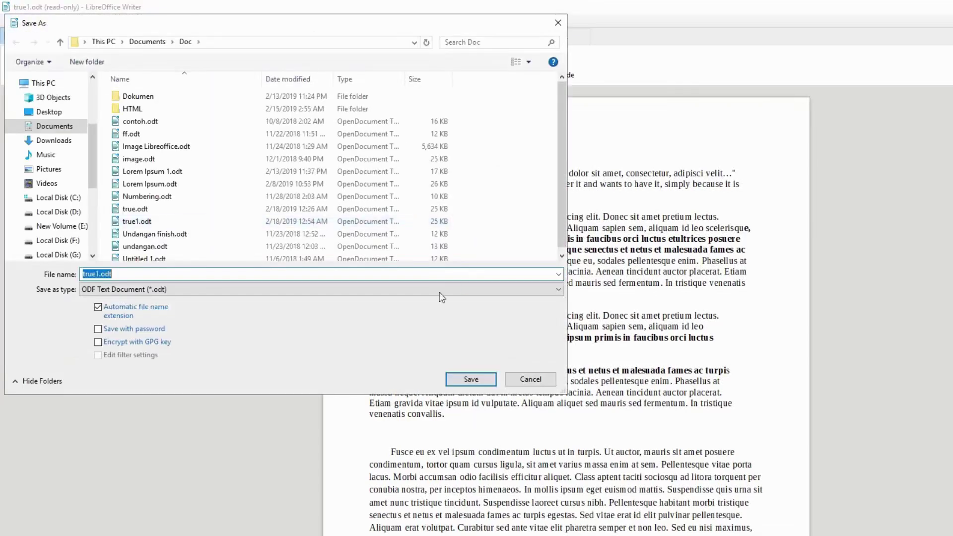
{"action": "left_click", "coordinate": [480, 379]}
{"action": "left_click", "coordinate": [640, 319]}
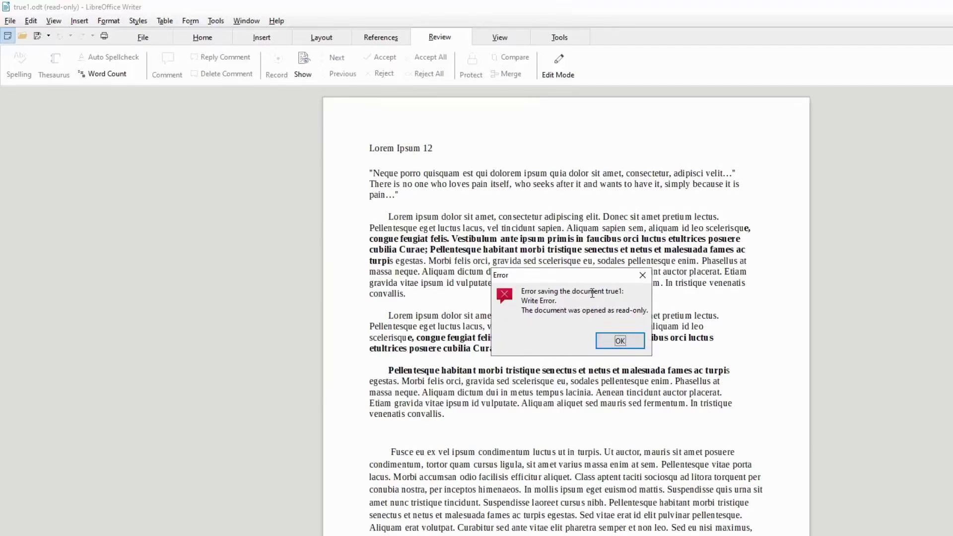
{"action": "left_click", "coordinate": [627, 338]}
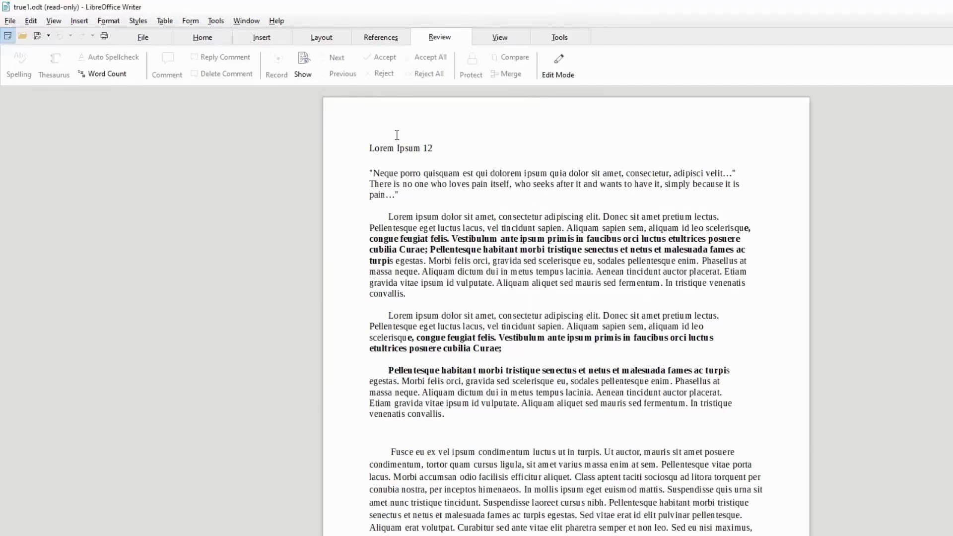
{"action": "key", "text": "ctrl+shift+m"}
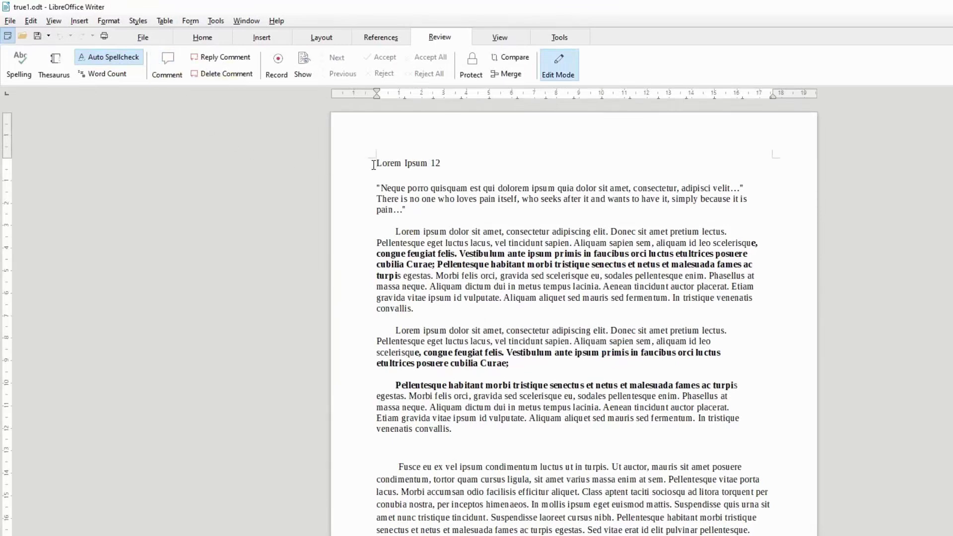
Save true1.odt over itself with 'Save with password' ticked, confirming the replacement
{"action": "left_click", "coordinate": [10, 20]}
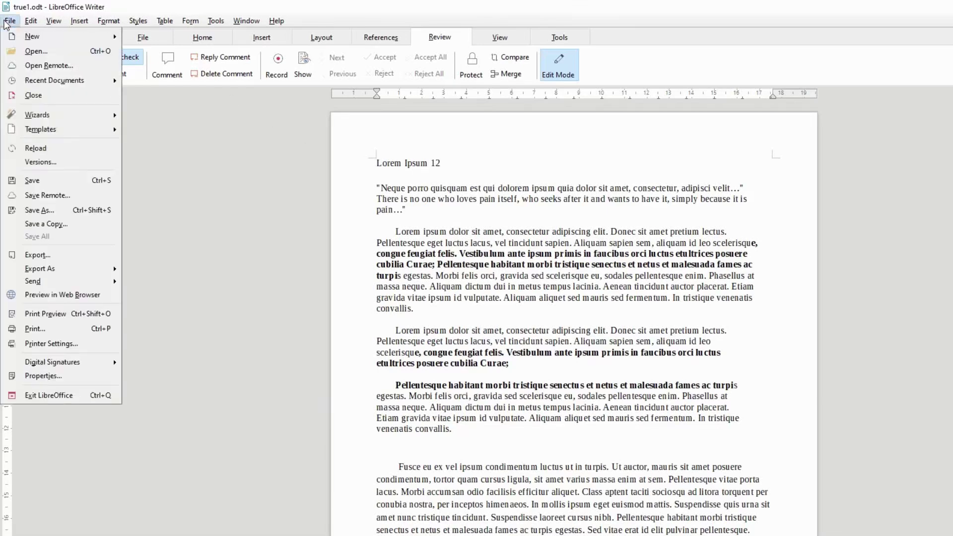
{"action": "left_click", "coordinate": [74, 211]}
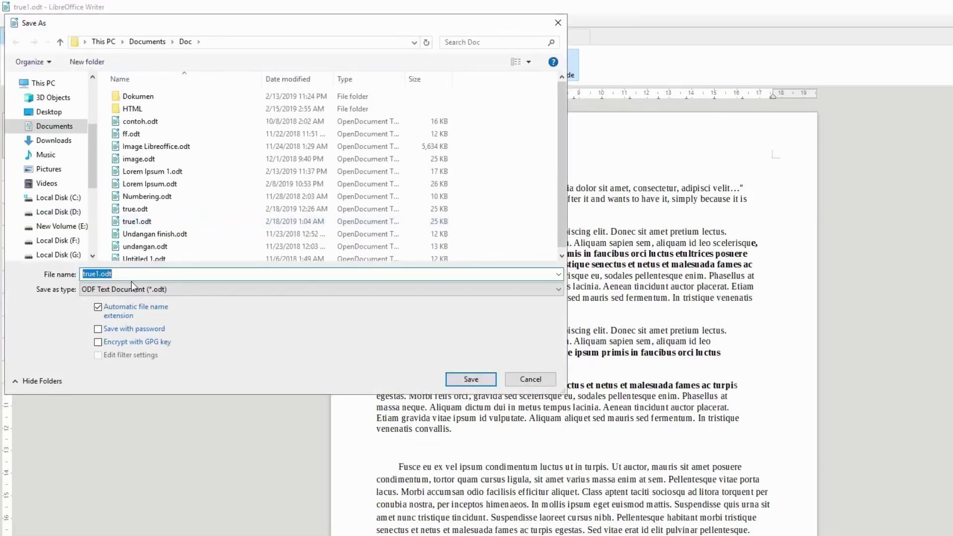
{"action": "left_click", "coordinate": [121, 328]}
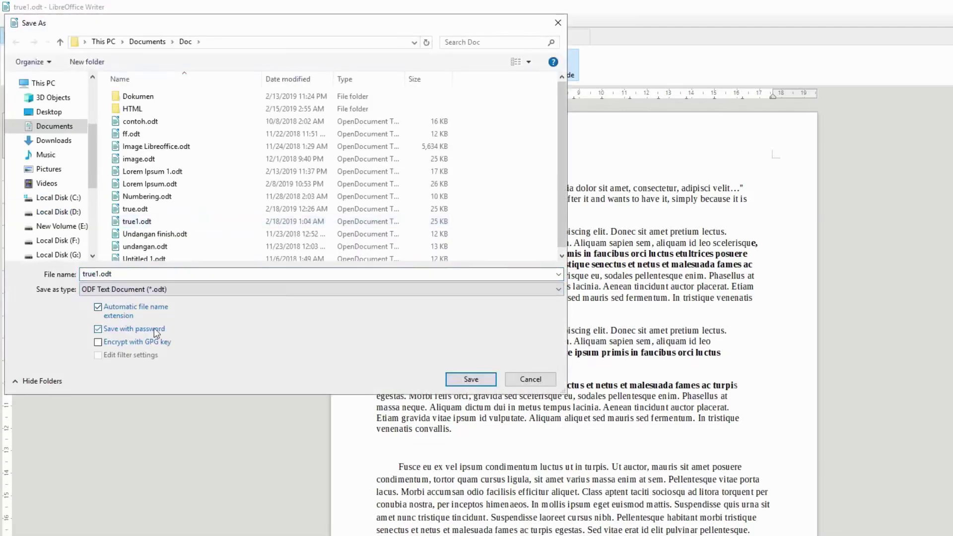
{"action": "left_click", "coordinate": [471, 379]}
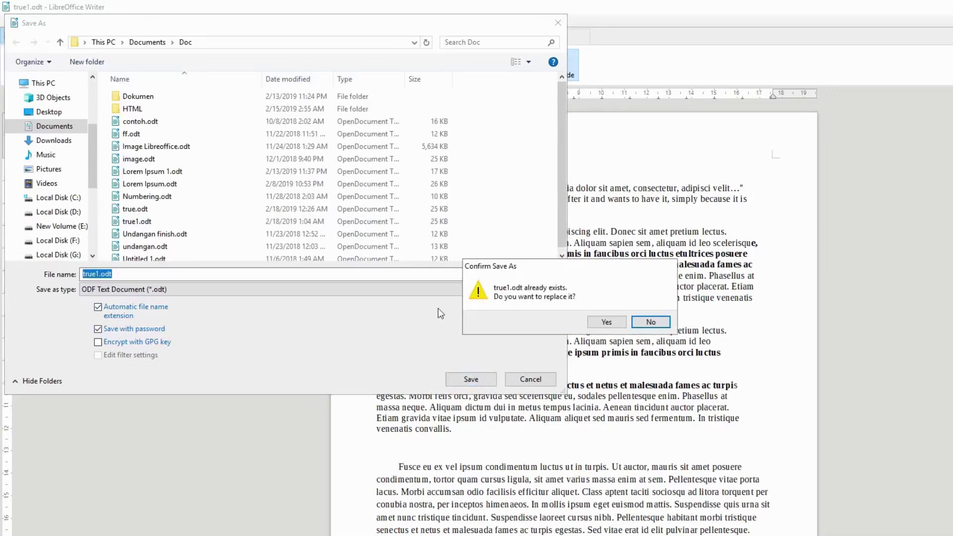
{"action": "left_click", "coordinate": [603, 322]}
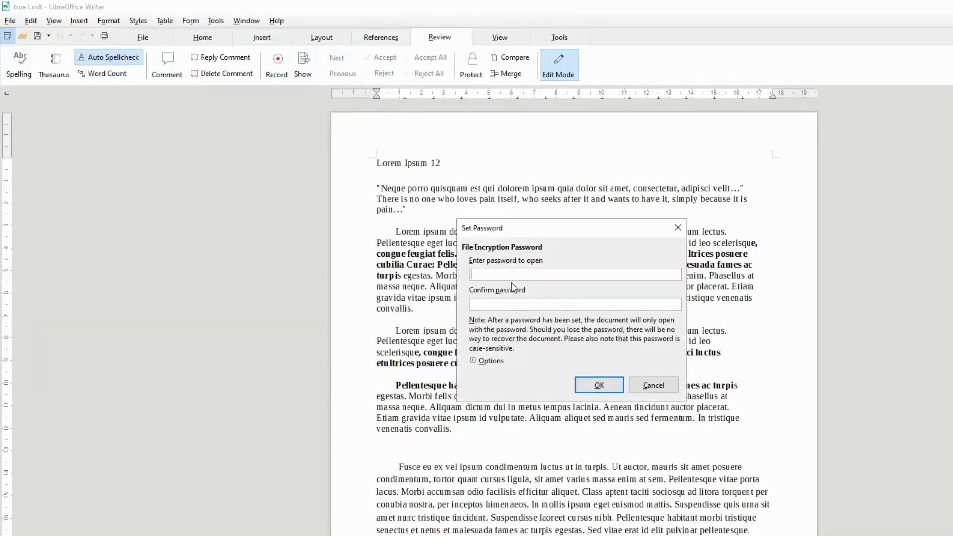
Enter and confirm the opening password and finish saving the protected file
{"action": "type", "text": "12"}
{"action": "left_click", "coordinate": [503, 308]}
{"action": "left_click", "coordinate": [490, 361]}
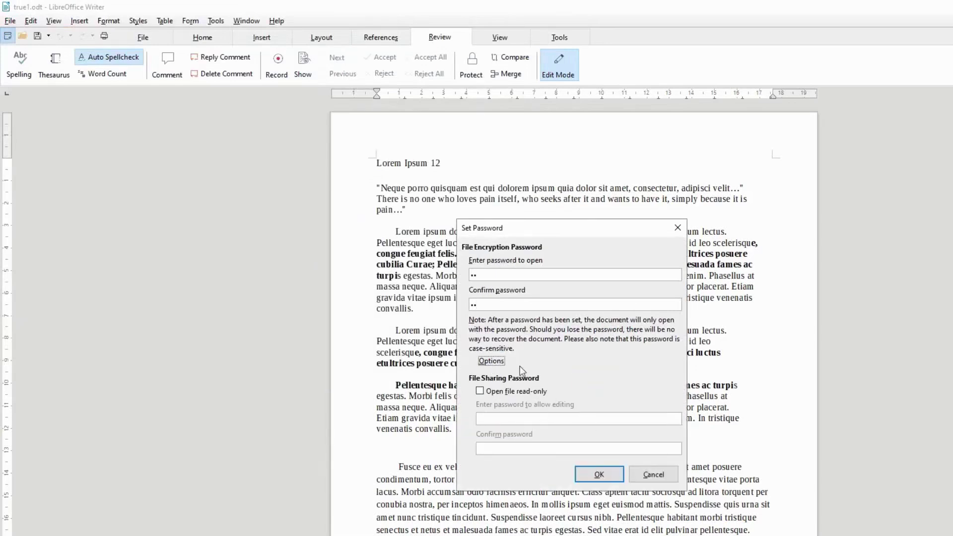
{"action": "left_click", "coordinate": [600, 473]}
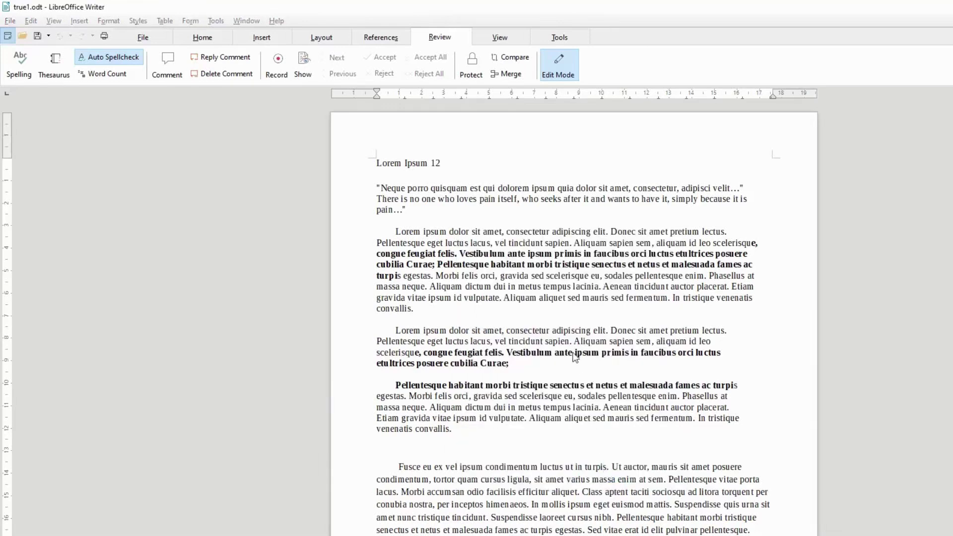
{"action": "left_click", "coordinate": [239, 20]}
Close true1 and reopen it from the Start Center by supplying its password
{"action": "left_click", "coordinate": [271, 49]}
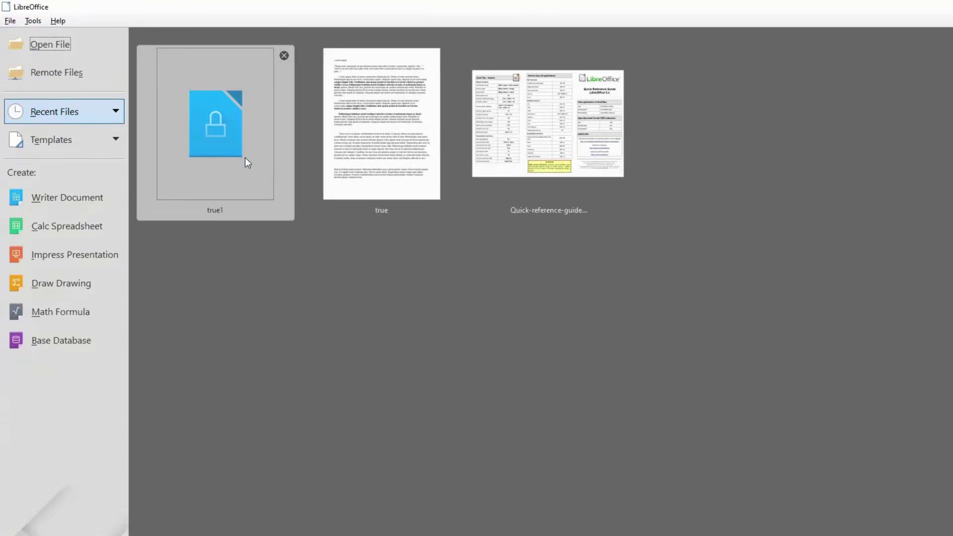
{"action": "left_click", "coordinate": [571, 342]}
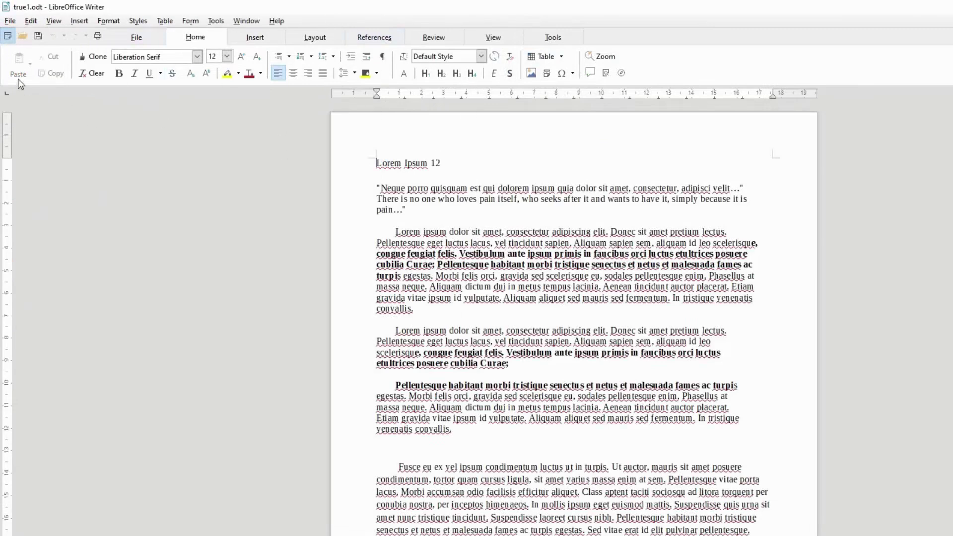
Re-save true1.odt via Save As with 'Save with password' unticked, replacing the existing file
{"action": "left_click", "coordinate": [7, 21]}
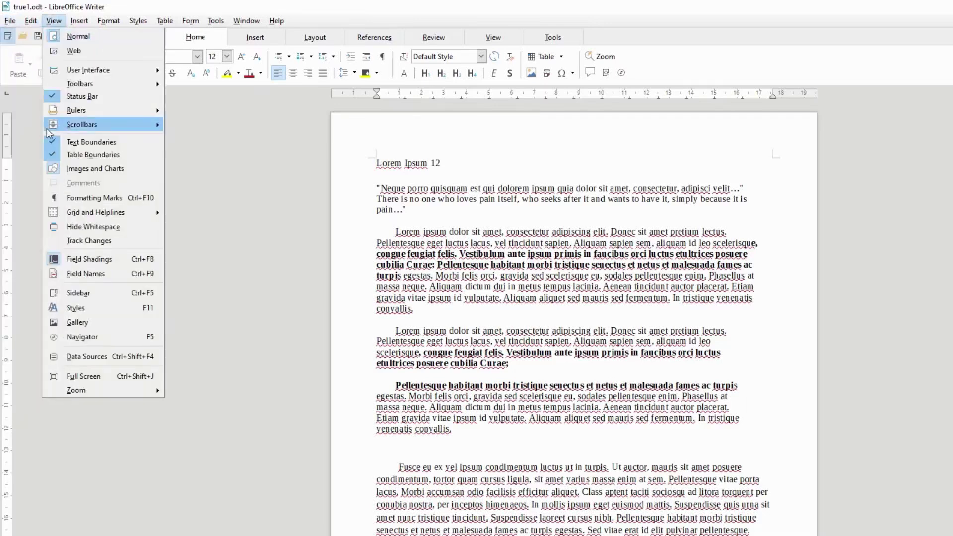
{"action": "left_click", "coordinate": [44, 210]}
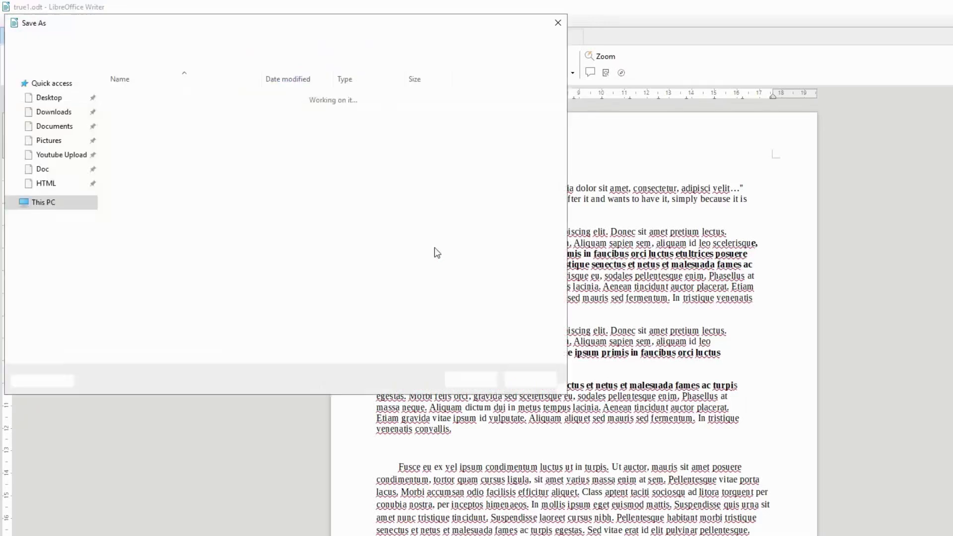
{"action": "left_click", "coordinate": [140, 329]}
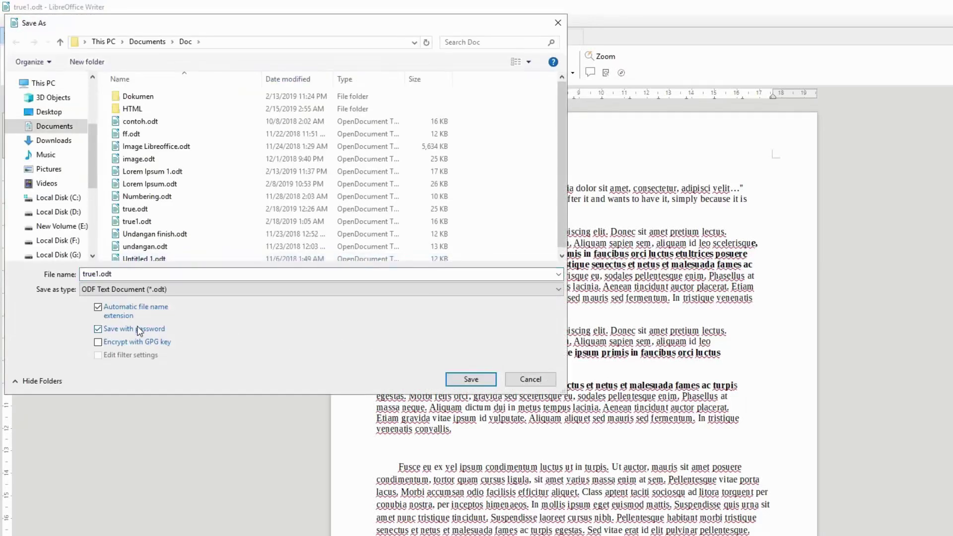
{"action": "left_click", "coordinate": [137, 329]}
{"action": "left_click", "coordinate": [461, 379]}
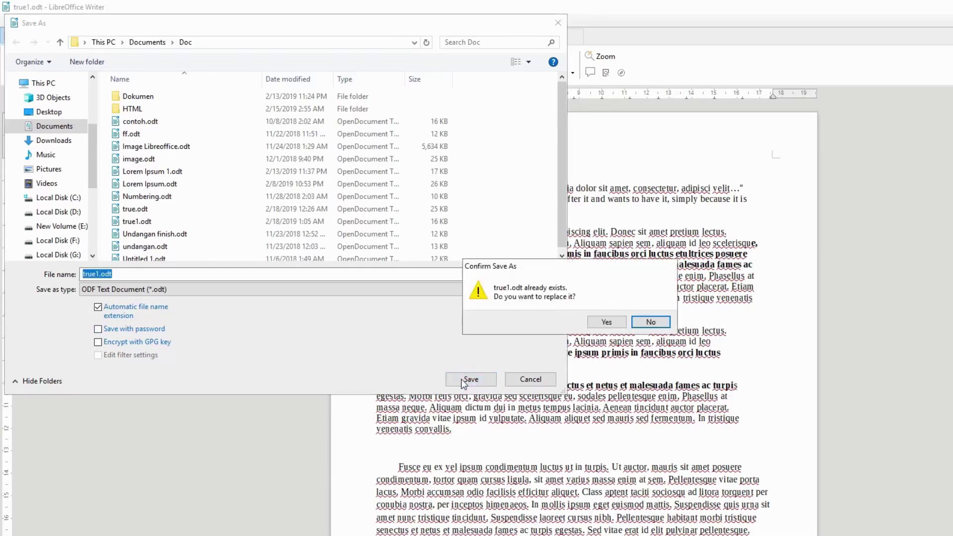
{"action": "left_click", "coordinate": [609, 320]}
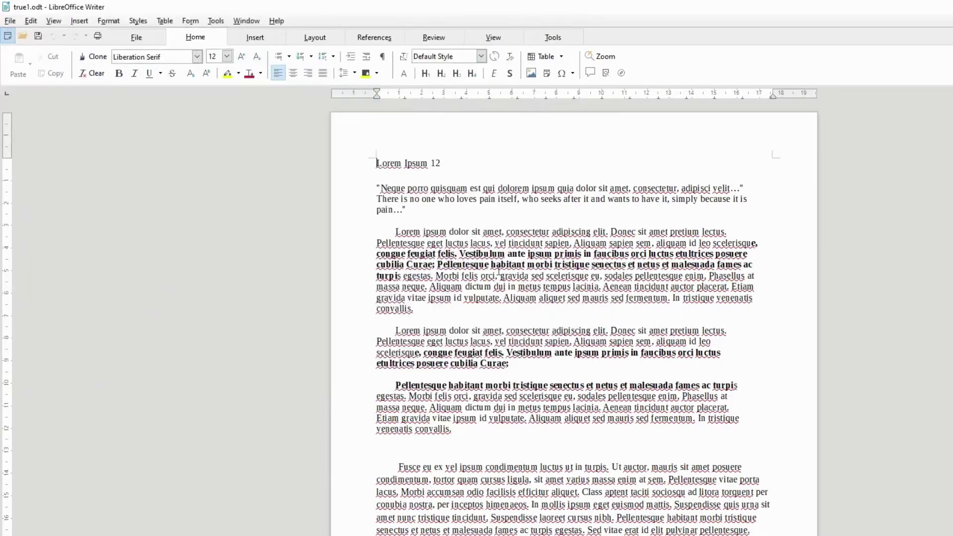
{"action": "left_click", "coordinate": [254, 20]}
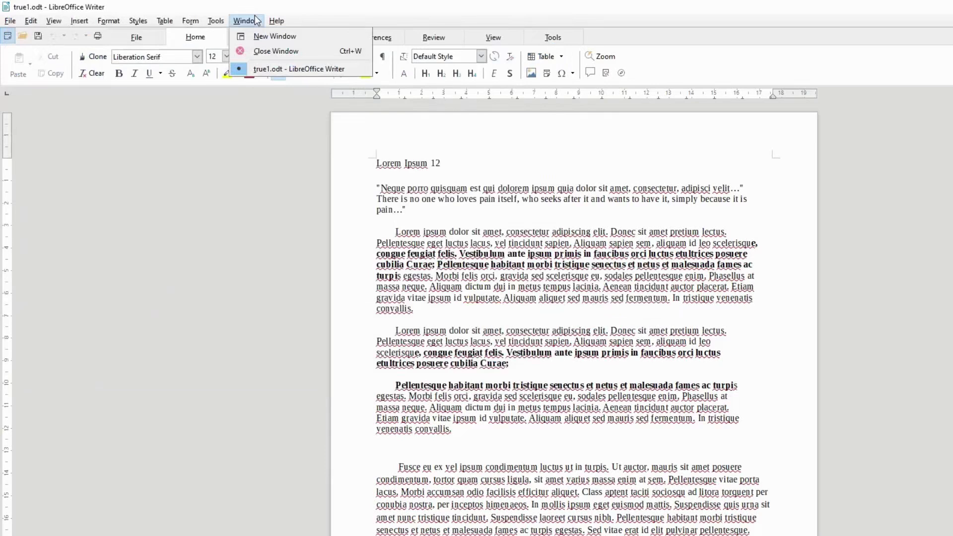
{"action": "left_click", "coordinate": [263, 49]}
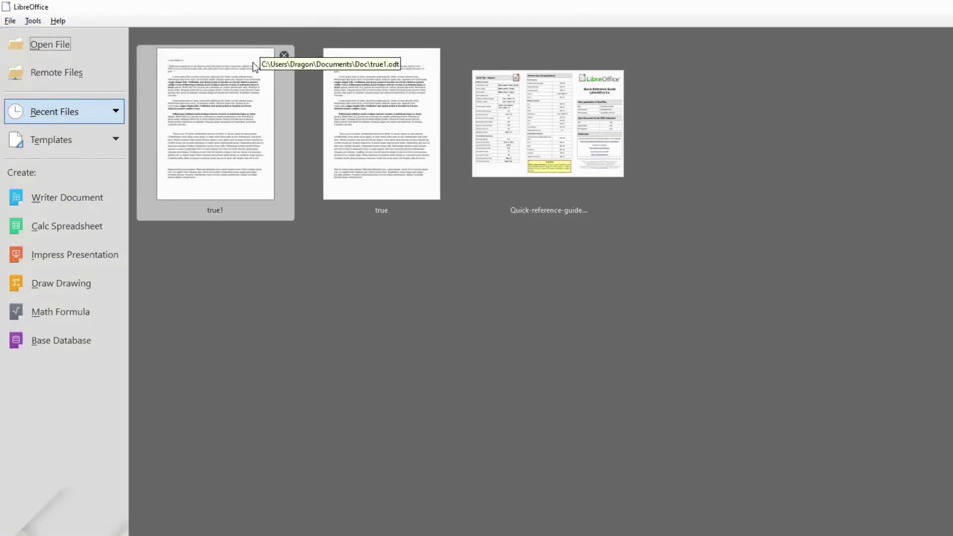
{"action": "left_click", "coordinate": [139, 58]}
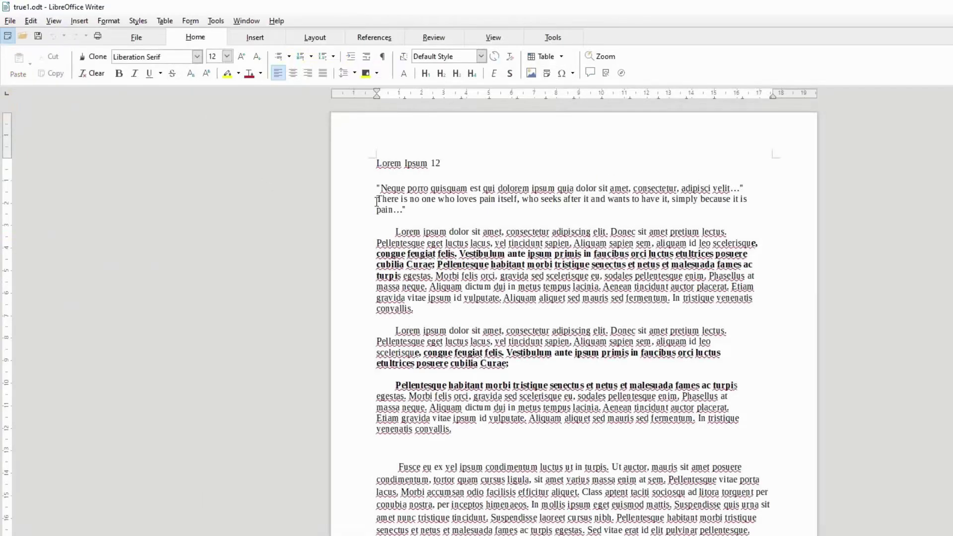